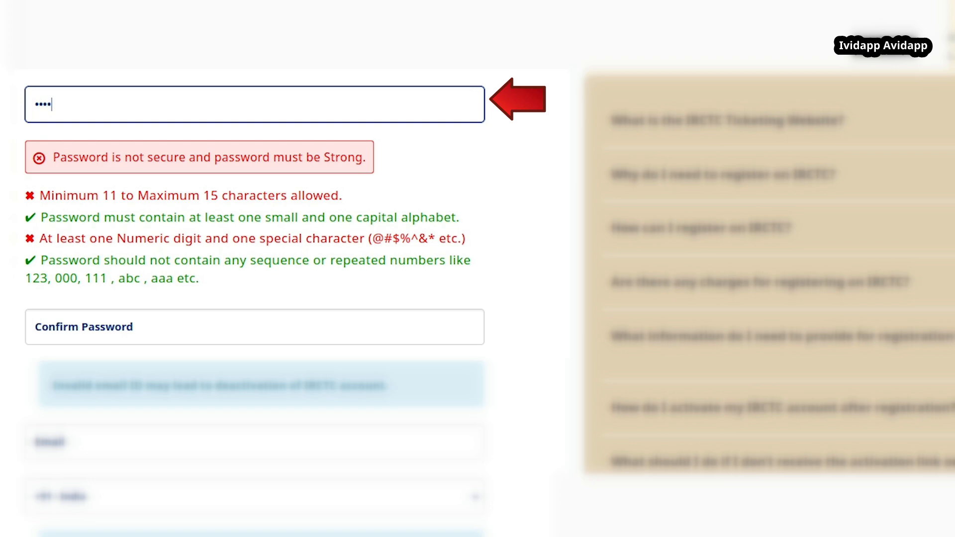
- Enter a password meeting all four strength rules and repeat it in Confirm Password
{"action": "type", "text": "••••••••"}
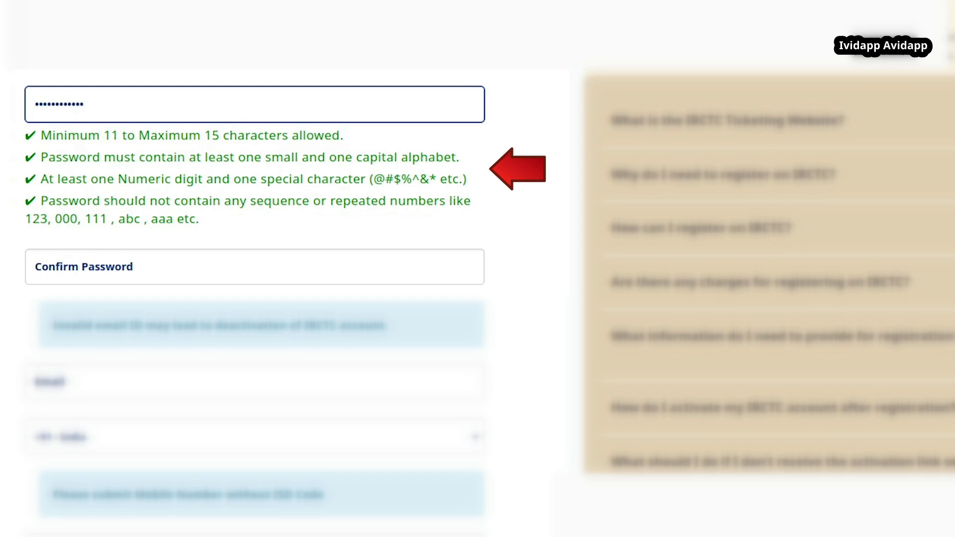
{"action": "left_click", "coordinate": [255, 267]}
{"action": "type", "text": "••••"}
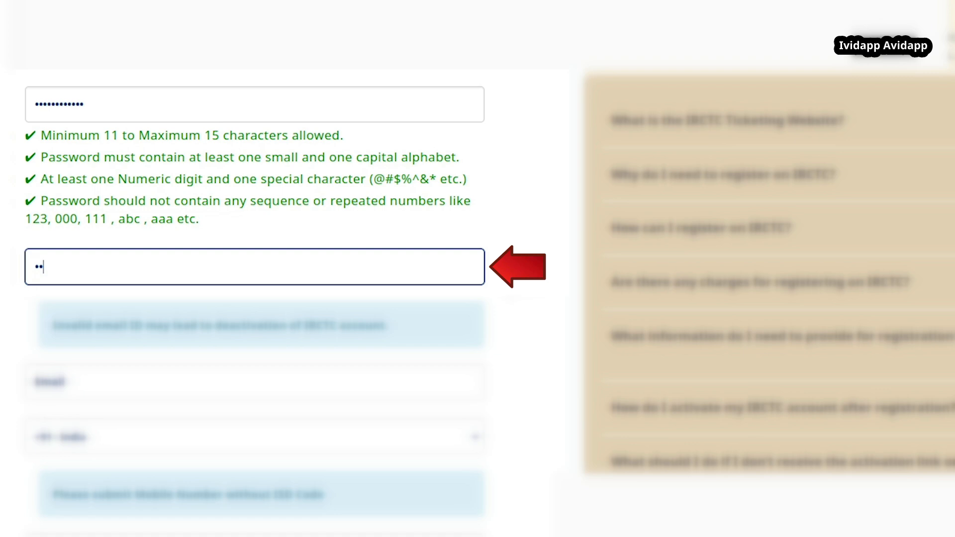
{"action": "type", "text": "••••••••"}
{"action": "key", "text": "Tab"}
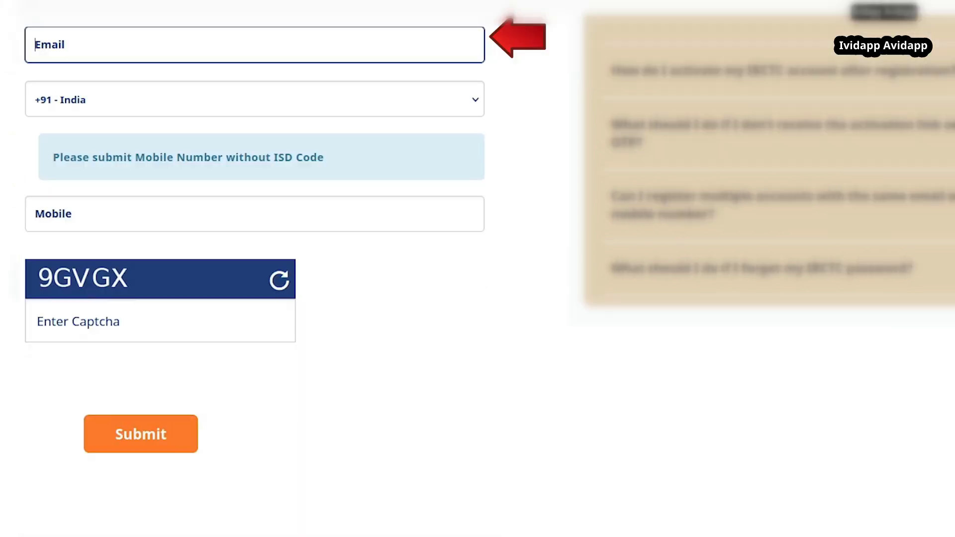
- Fill in the e-mail address, the mobile number and the captcha text
{"action": "type", "text": "a ***********"}
{"action": "left_click", "coordinate": [254, 214]}
{"action": "type", "text": "9 ***********"}
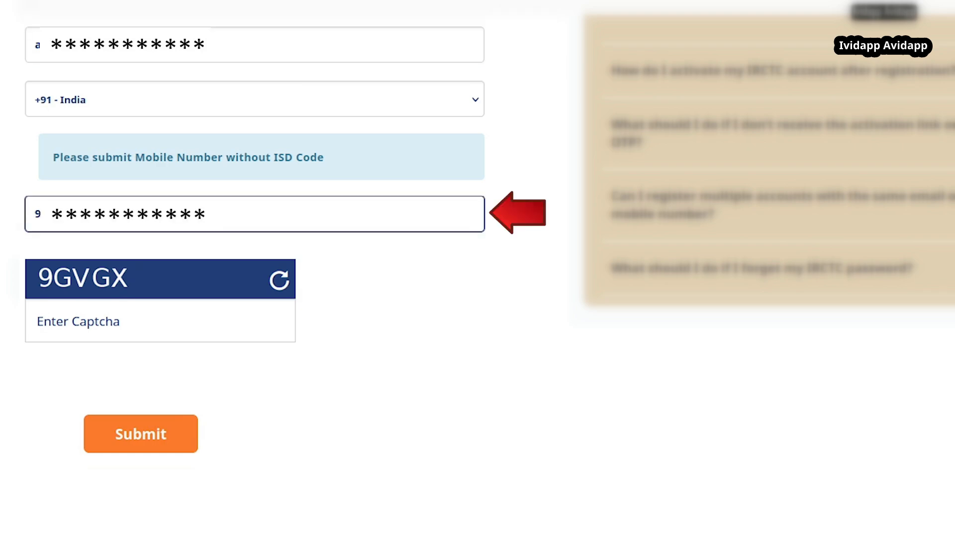
{"action": "key", "text": "Tab"}
{"action": "left_click", "coordinate": [161, 322]}
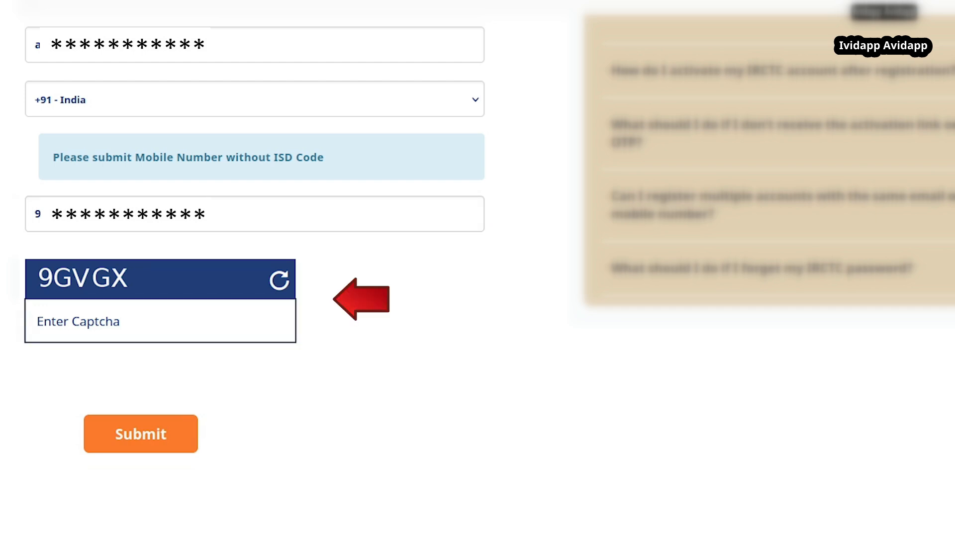
{"action": "type", "text": "9G"}
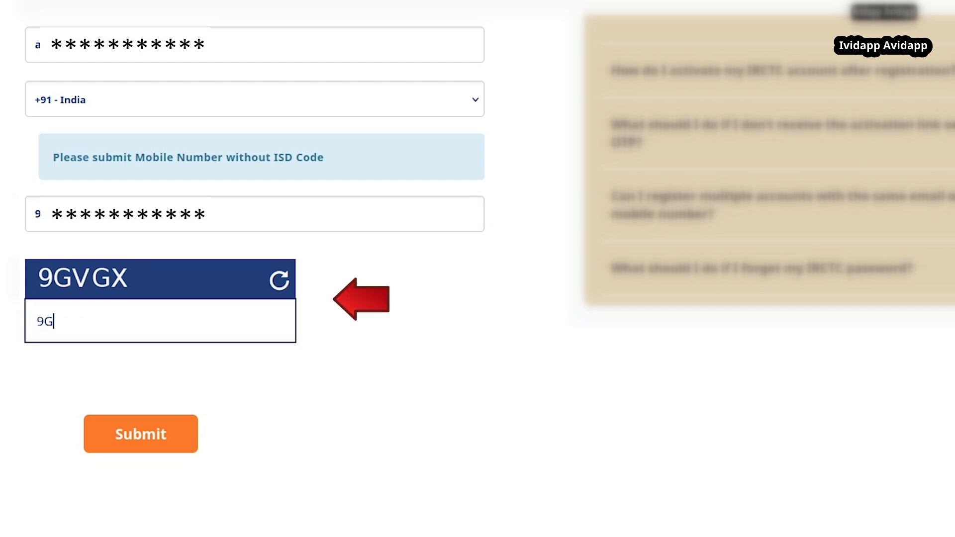
{"action": "type", "text": "VGX"}
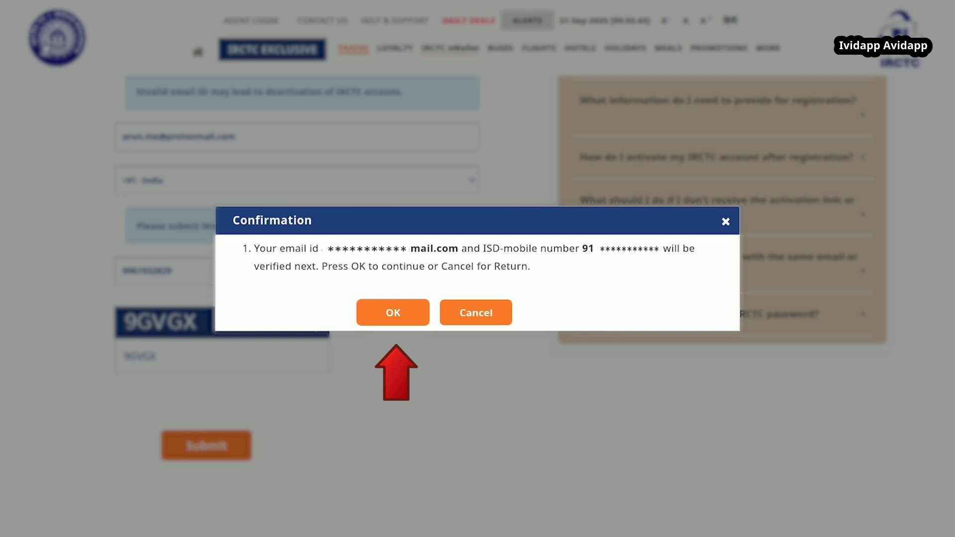
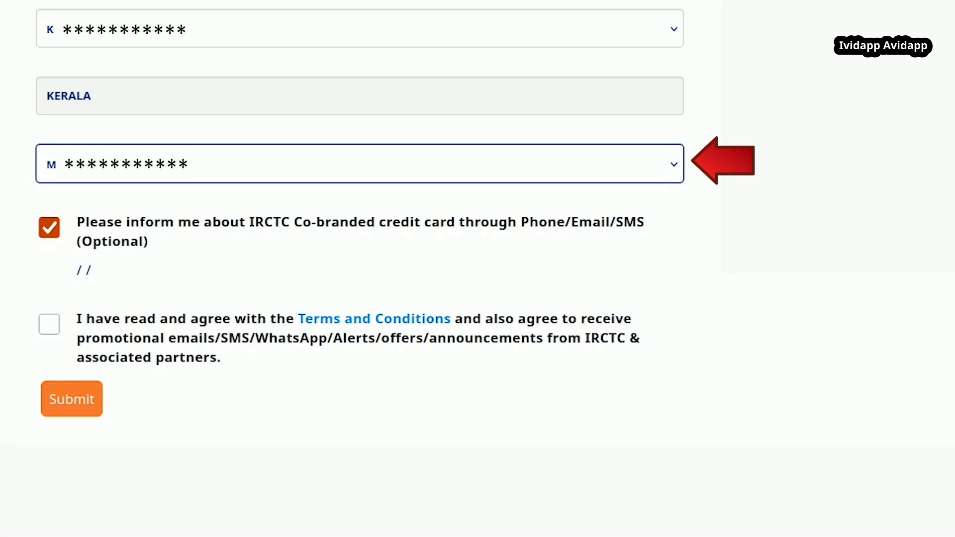
- Decline the co-branded credit card offer and accept the Terms and Conditions
{"action": "left_click", "coordinate": [49, 228]}
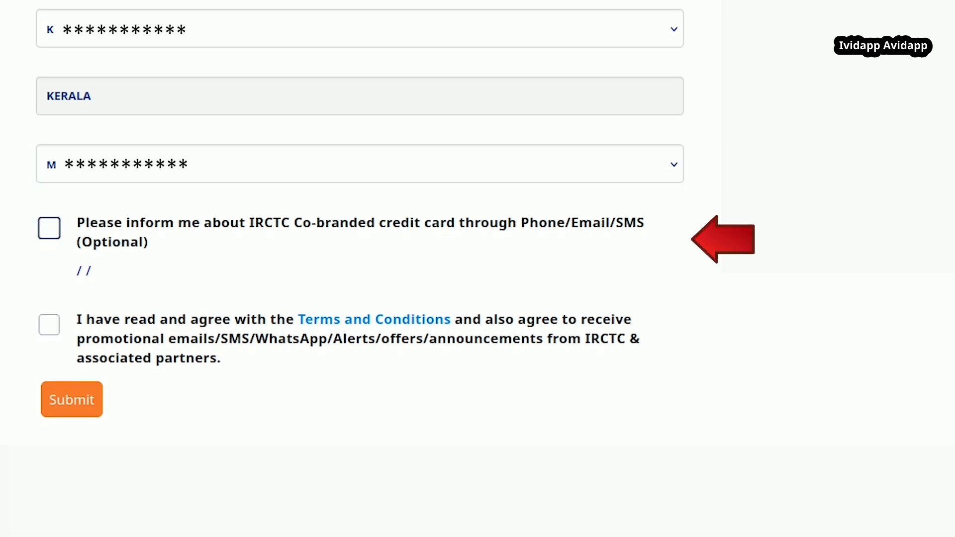
{"action": "left_click", "coordinate": [49, 325]}
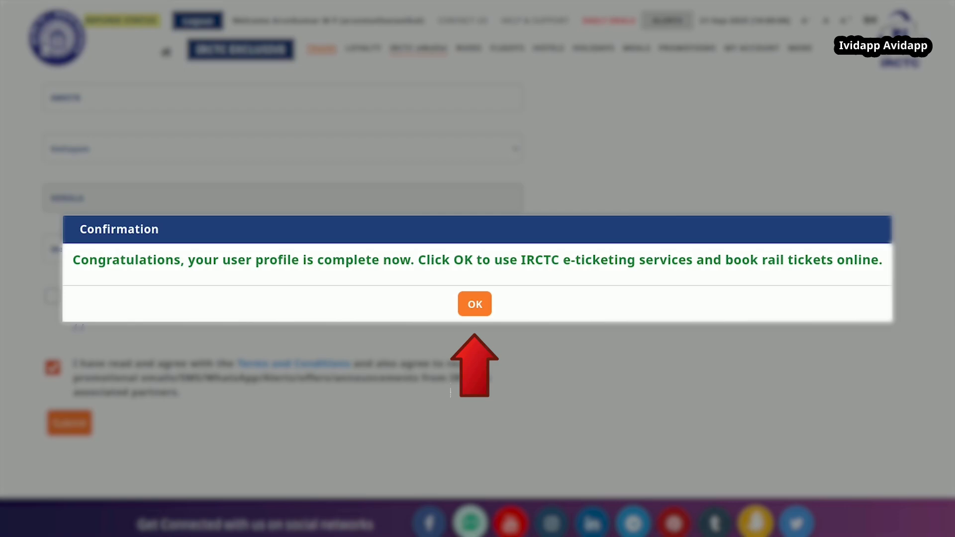
- Acknowledge the completed profile and start typing the login captcha
{"action": "left_click", "coordinate": [475, 304]}
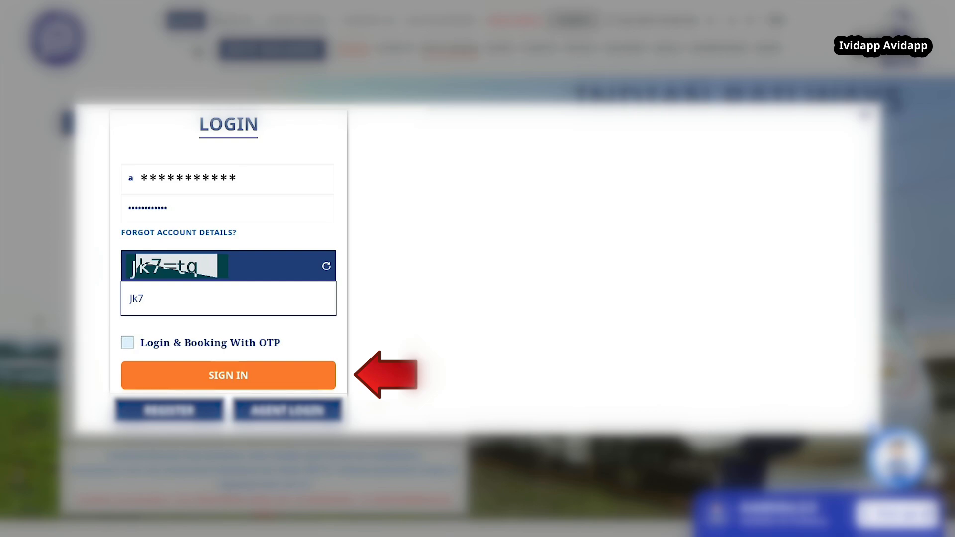
{"action": "type", "text": "=tq"}
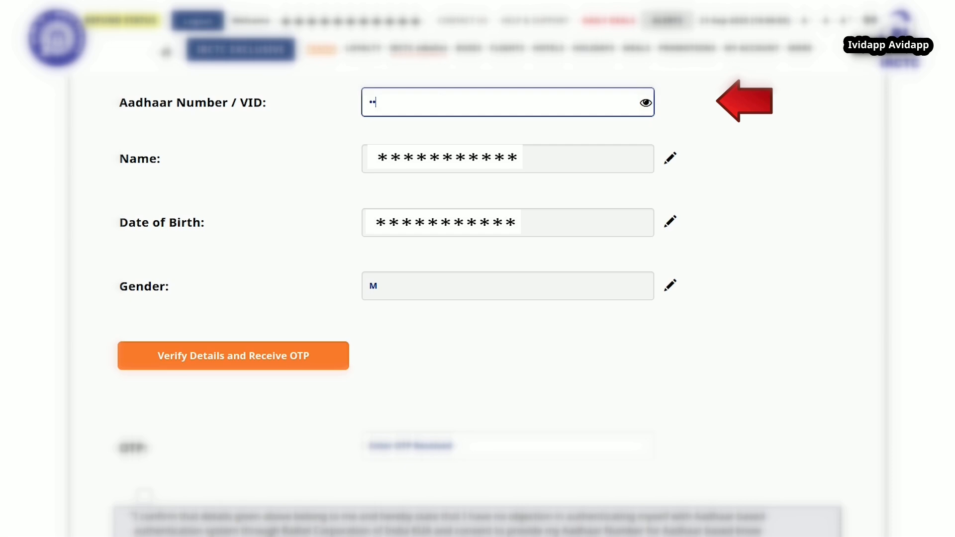
- Authenticate with Aadhaar by entering the number and received OTP, giving consent, and submitting
{"action": "type", "text": "••••••"}
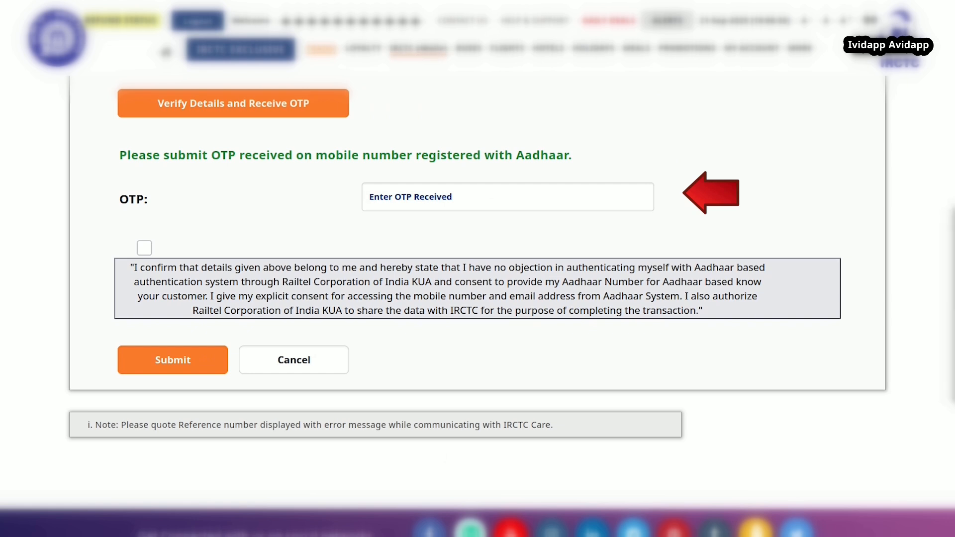
{"action": "left_click", "coordinate": [508, 197]}
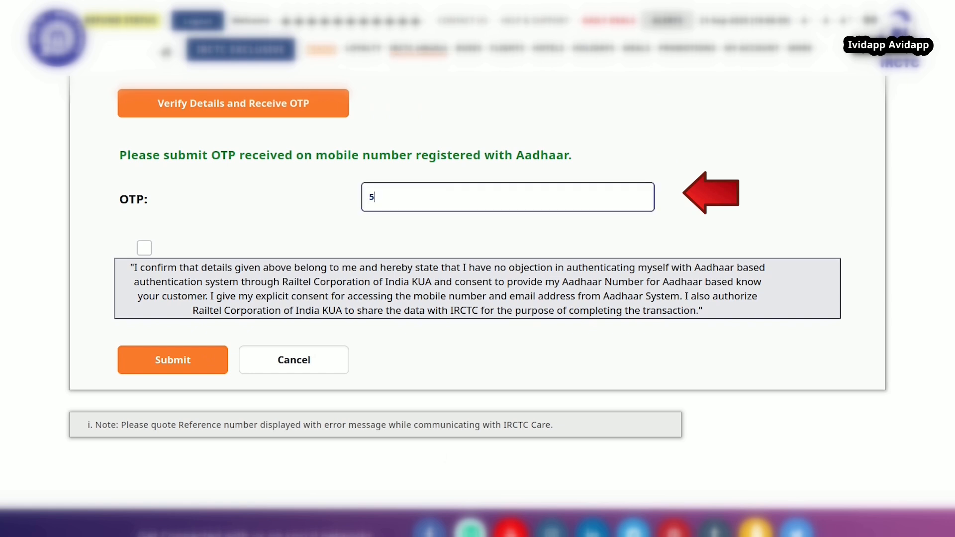
{"action": "left_click", "coordinate": [144, 248]}
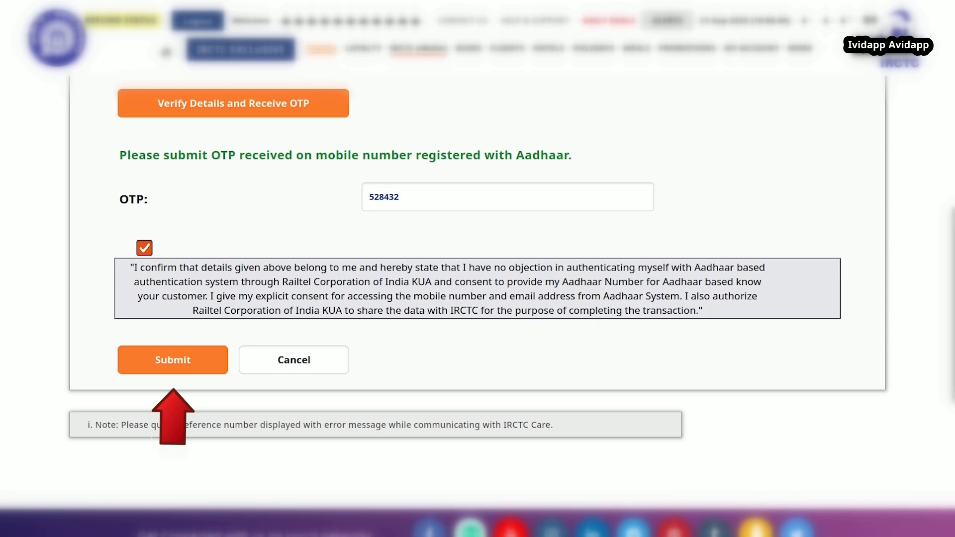
{"action": "left_click", "coordinate": [173, 359]}
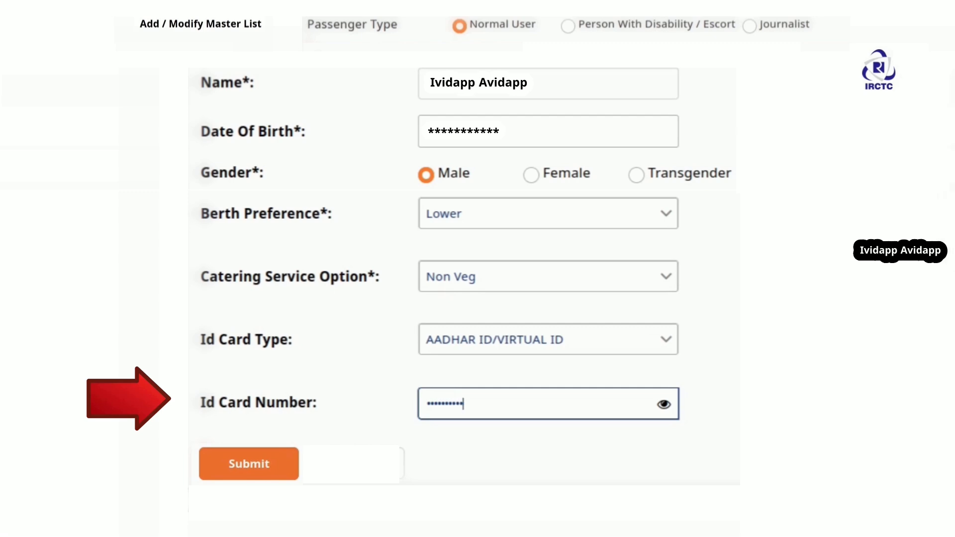
- Finish the passenger's ID card number and save the passenger to the master list
{"action": "type", "text": "••"}
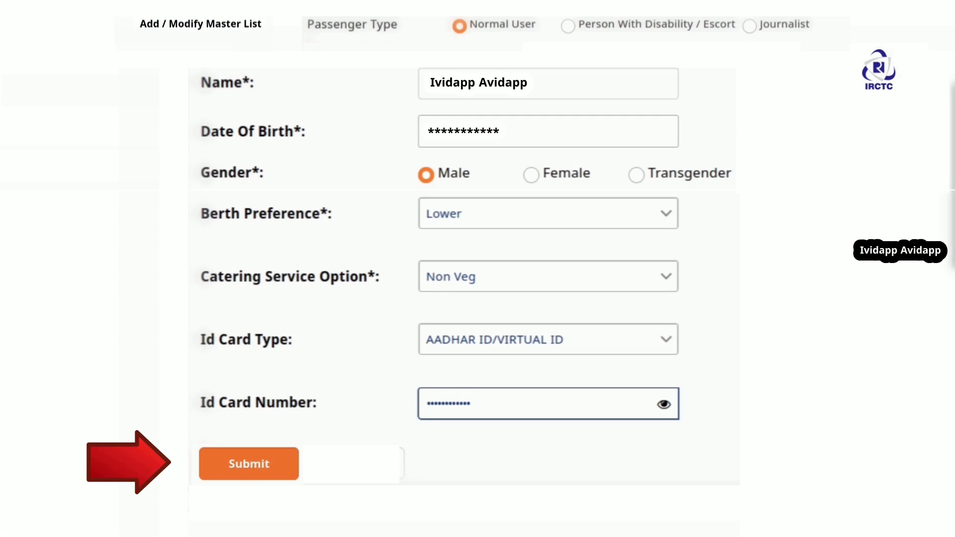
{"action": "left_click", "coordinate": [249, 464]}
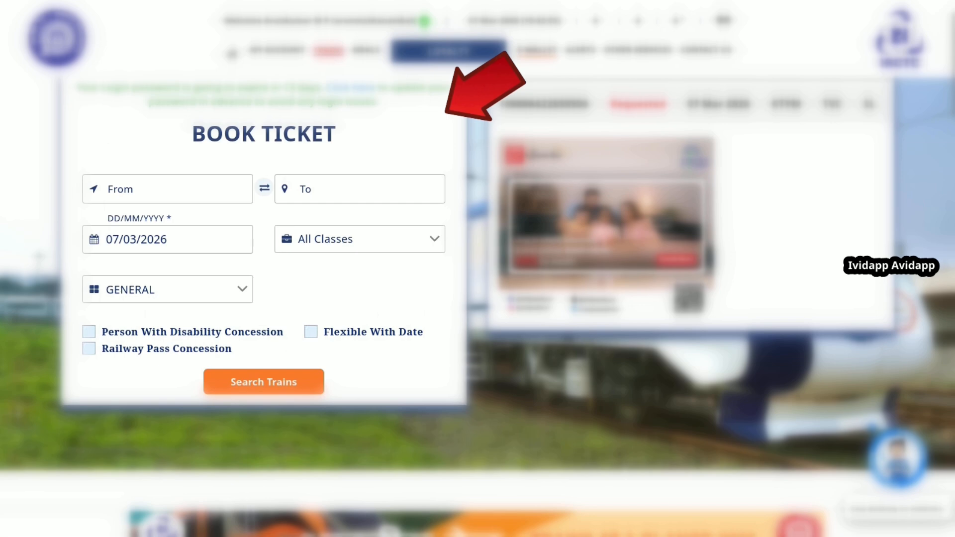
- Set the route from KOTTAYAM - KTYM to TRIVANDRUM CNTL - TVC and open the date picker
{"action": "left_click", "coordinate": [168, 189]}
{"action": "type", "text": "kottaya"}
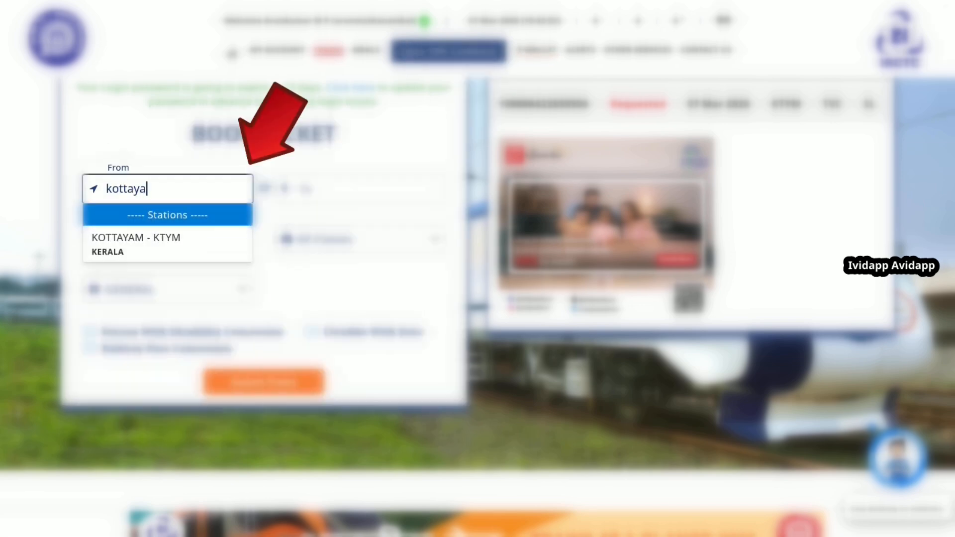
{"action": "key", "text": "Down"}
{"action": "key", "text": "Return"}
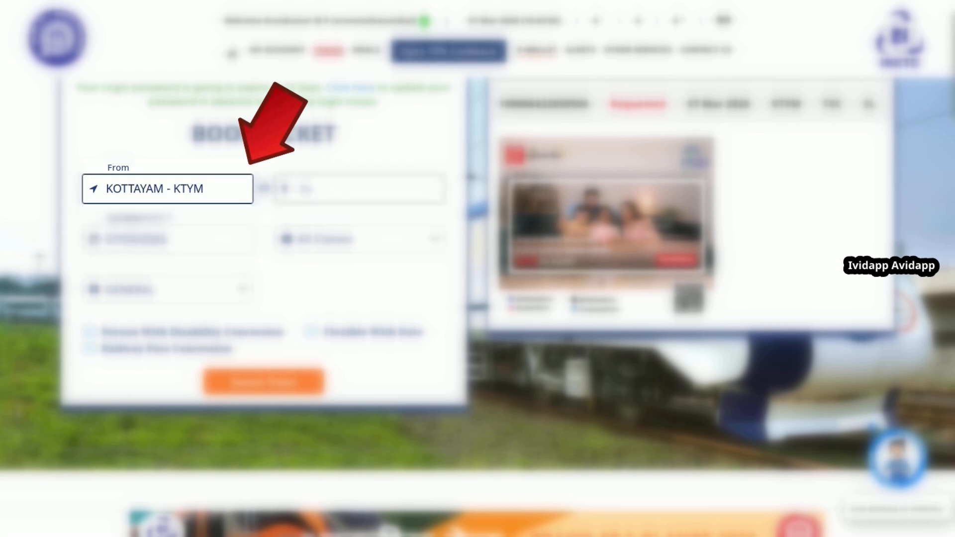
{"action": "left_click", "coordinate": [360, 190]}
{"action": "type", "text": "thiruva"}
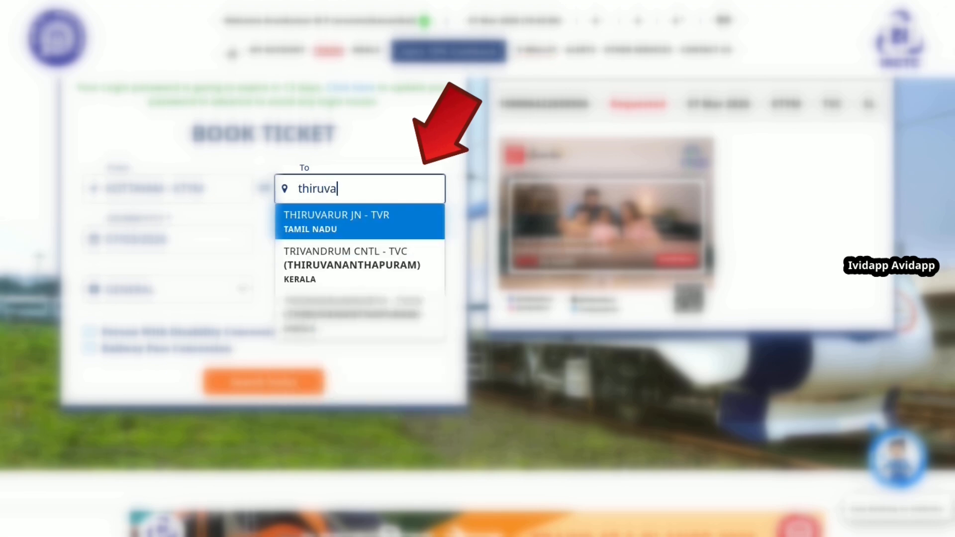
{"action": "key", "text": "Down"}
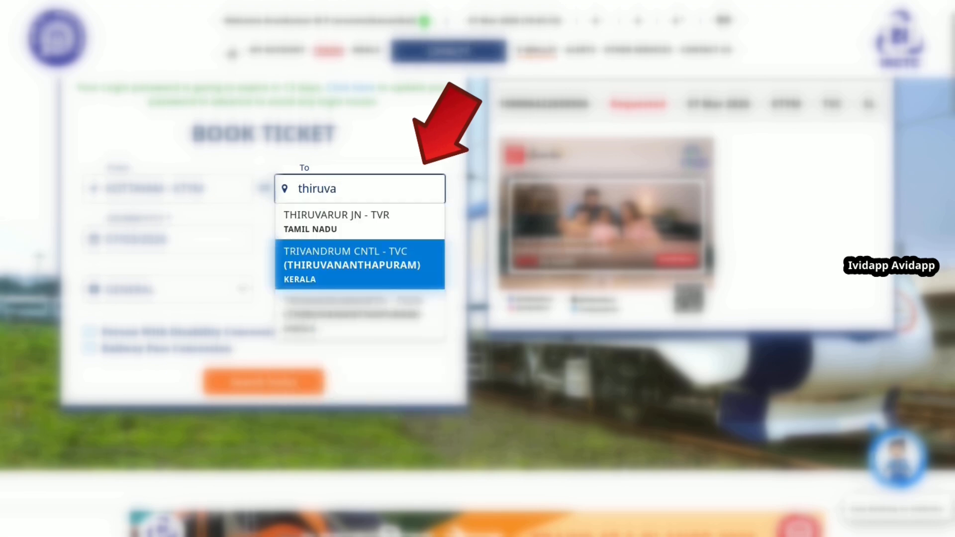
{"action": "key", "text": "Return"}
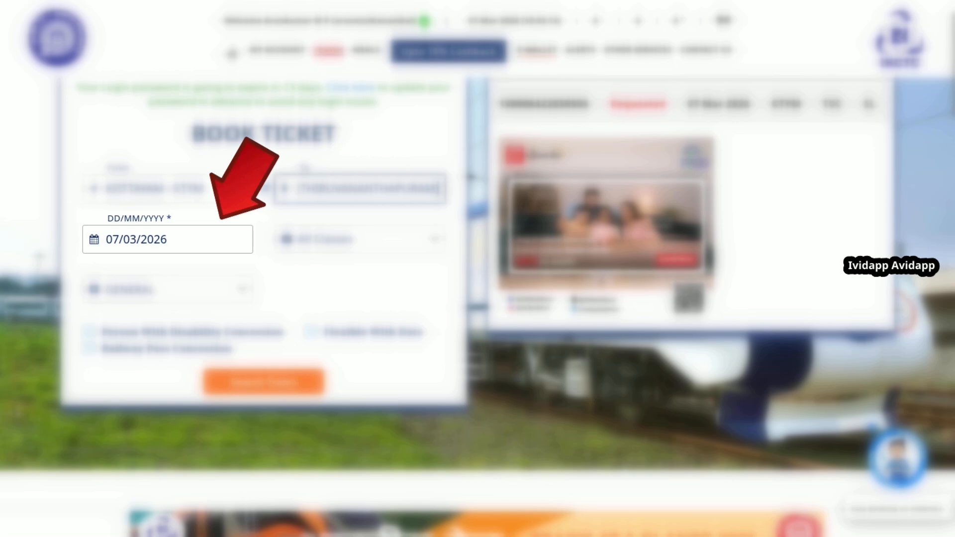
{"action": "left_click", "coordinate": [168, 240]}
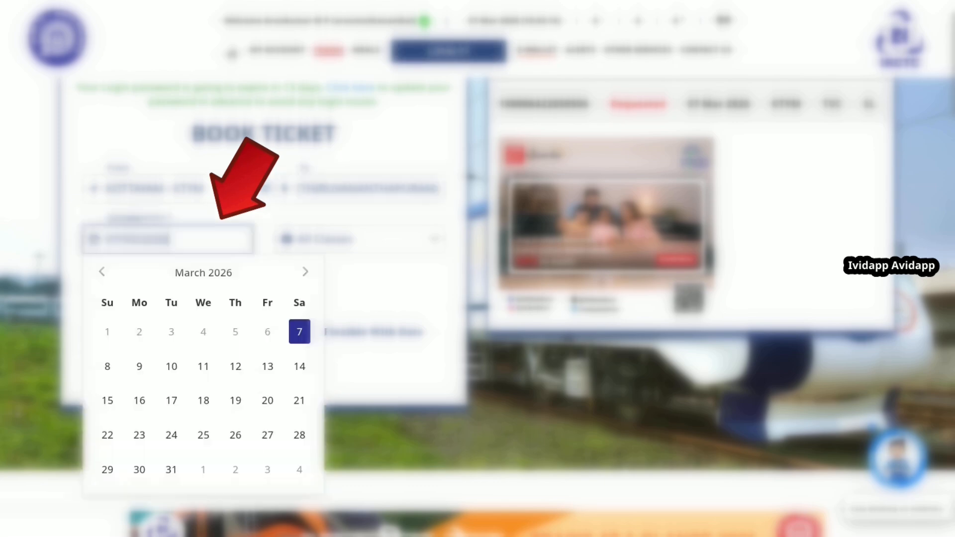
- Pick 8 March 2026 as the journey date
{"action": "left_click", "coordinate": [108, 367]}
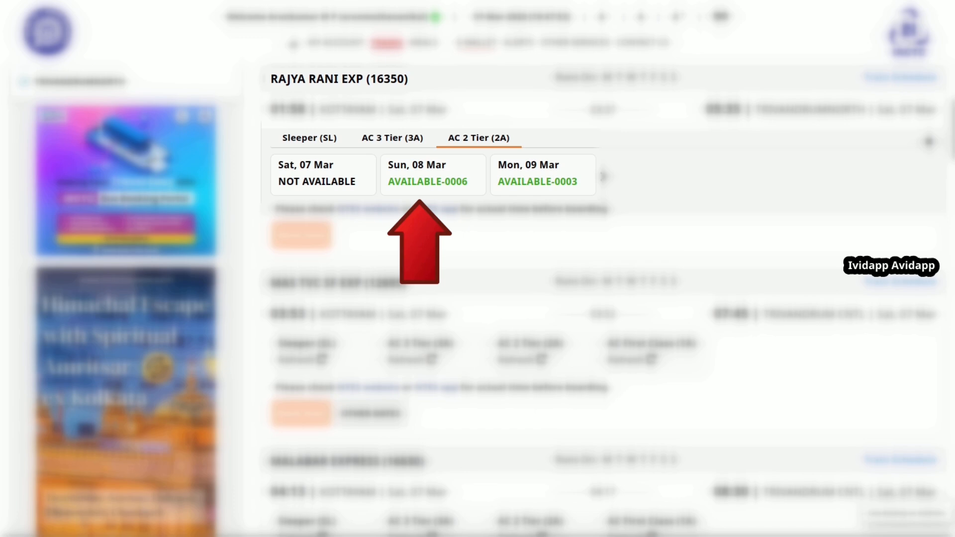
- Select the Sun, 08 Mar AC 2 Tier availability on Rajya Rani Exp and book it
{"action": "left_click", "coordinate": [433, 175]}
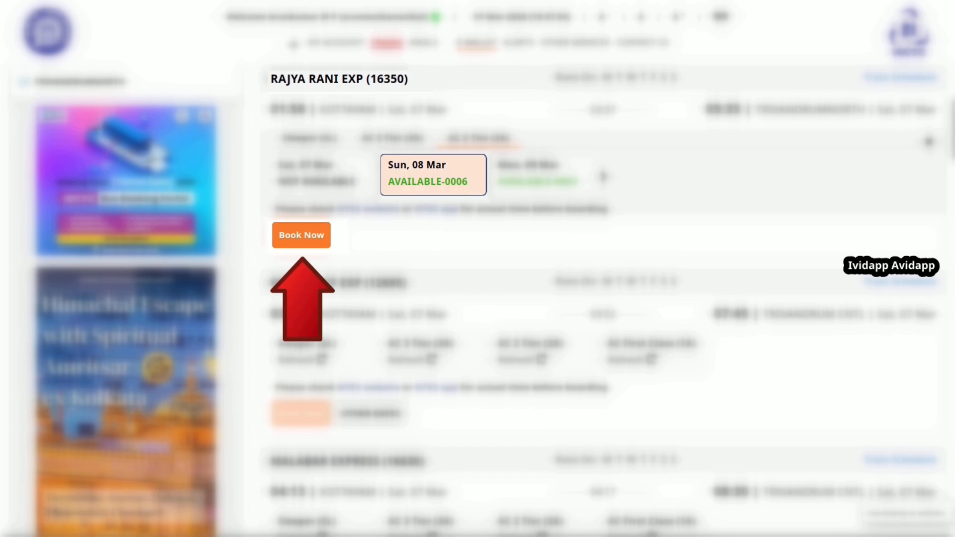
{"action": "left_click", "coordinate": [302, 236]}
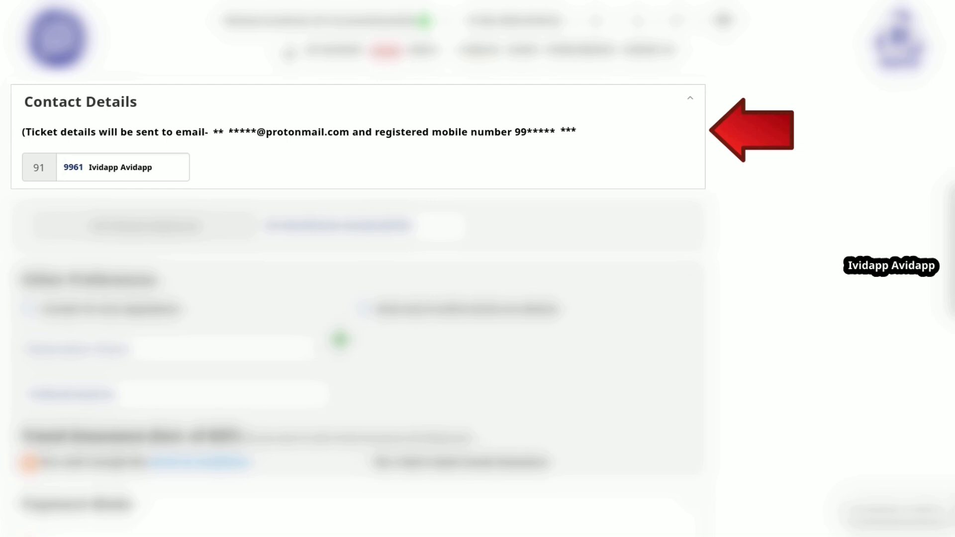
- Select Pay through BHIM/UPI as the payment mode and continue to the booking review
{"action": "scroll", "coordinate": [477, 307], "scroll_direction": "down", "scroll_amount": 8}
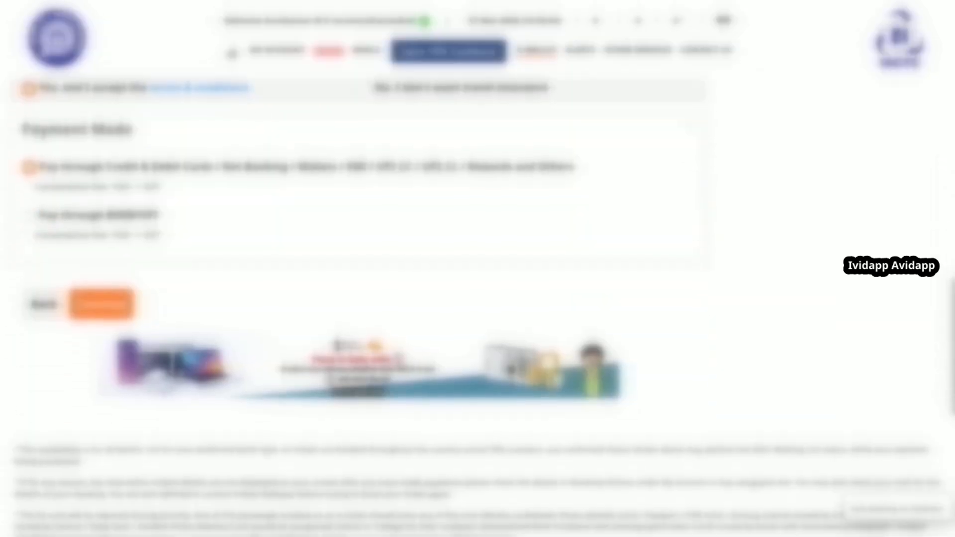
{"action": "left_click", "coordinate": [29, 186]}
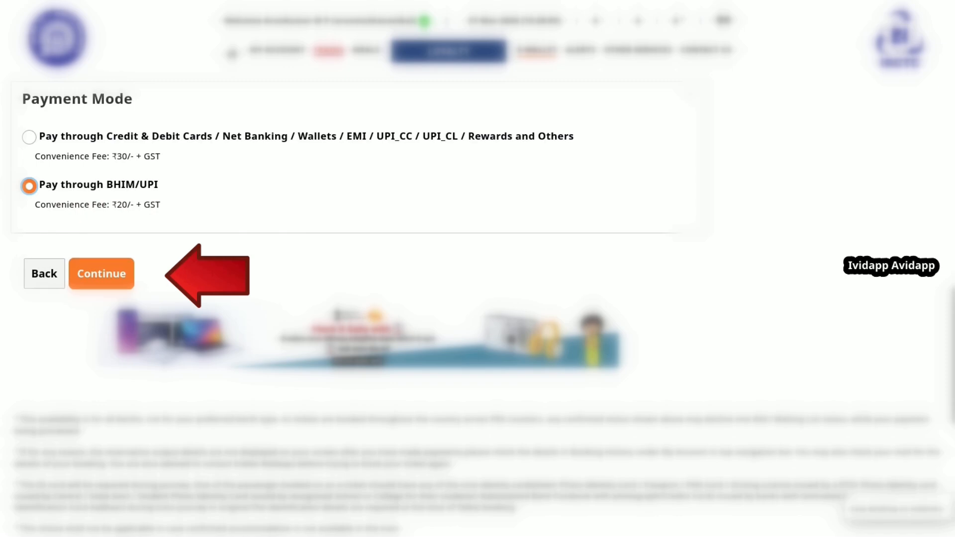
{"action": "left_click", "coordinate": [102, 273]}
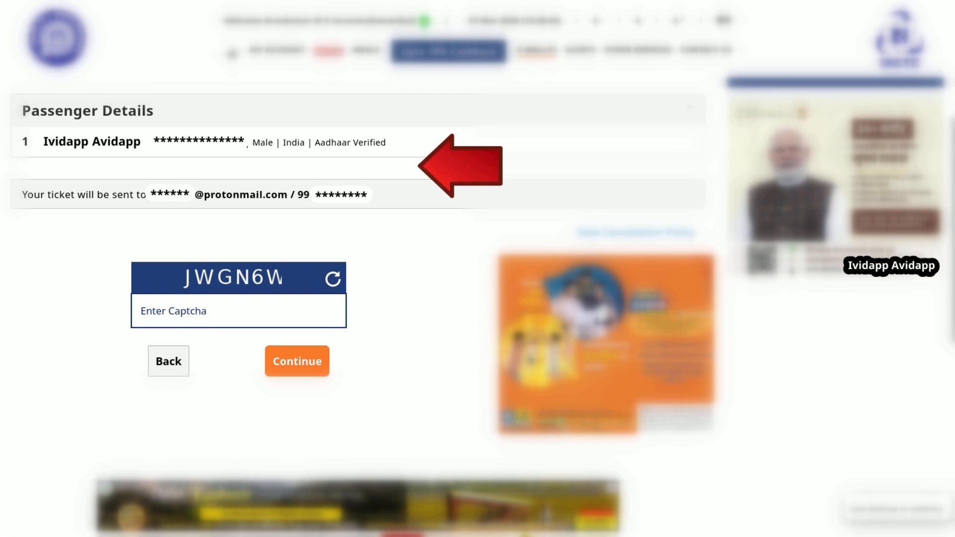
- Enter the displayed captcha characters in the Enter Captcha field on the review page
{"action": "type", "text": "JWG"}
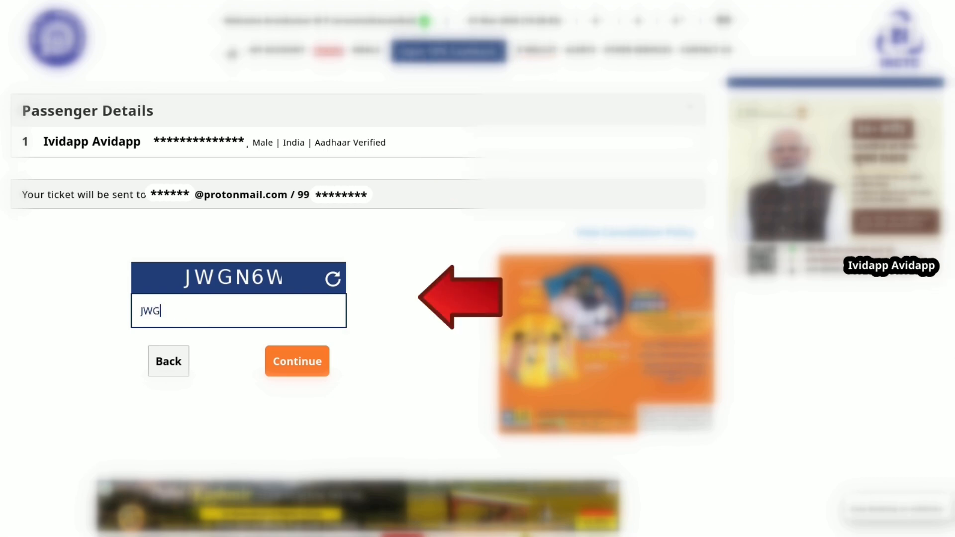
{"action": "type", "text": "N6W"}
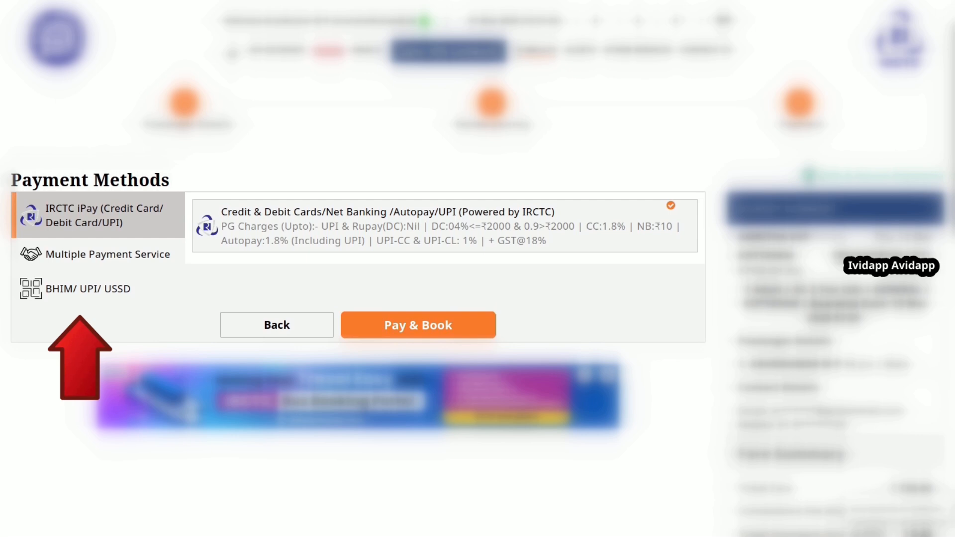
- Under BHIM/ UPI/ USSD, choose Pay using BHIM (Powered by PAYTM)
{"action": "left_click", "coordinate": [88, 289]}
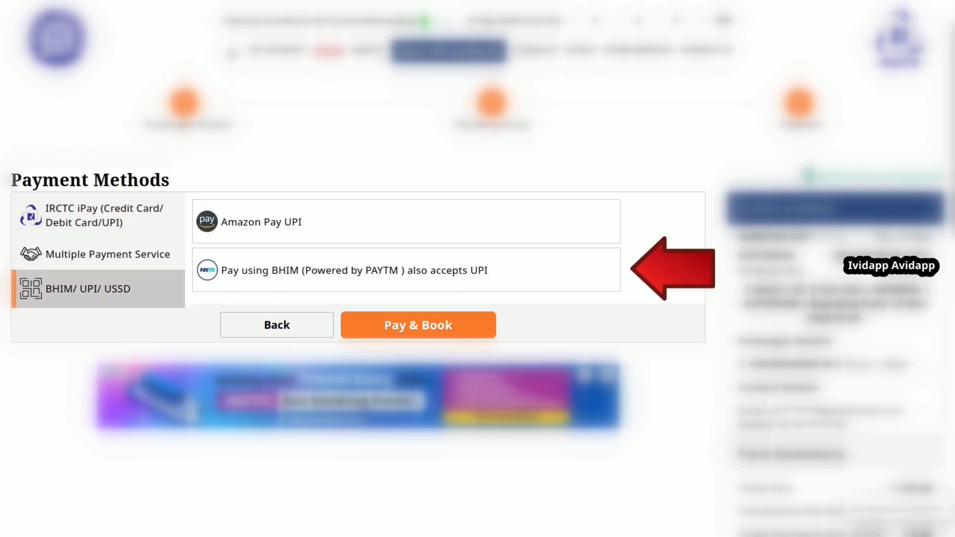
{"action": "left_click", "coordinate": [406, 270]}
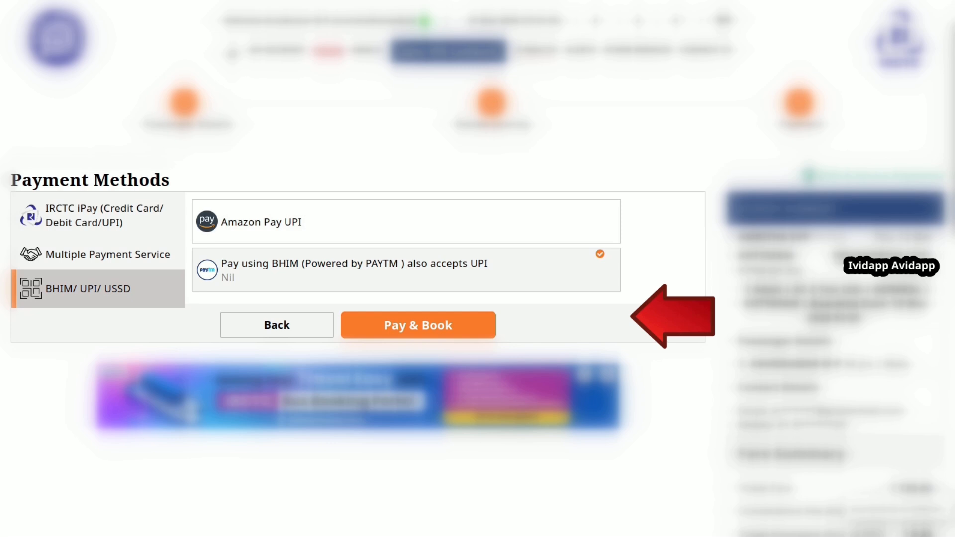